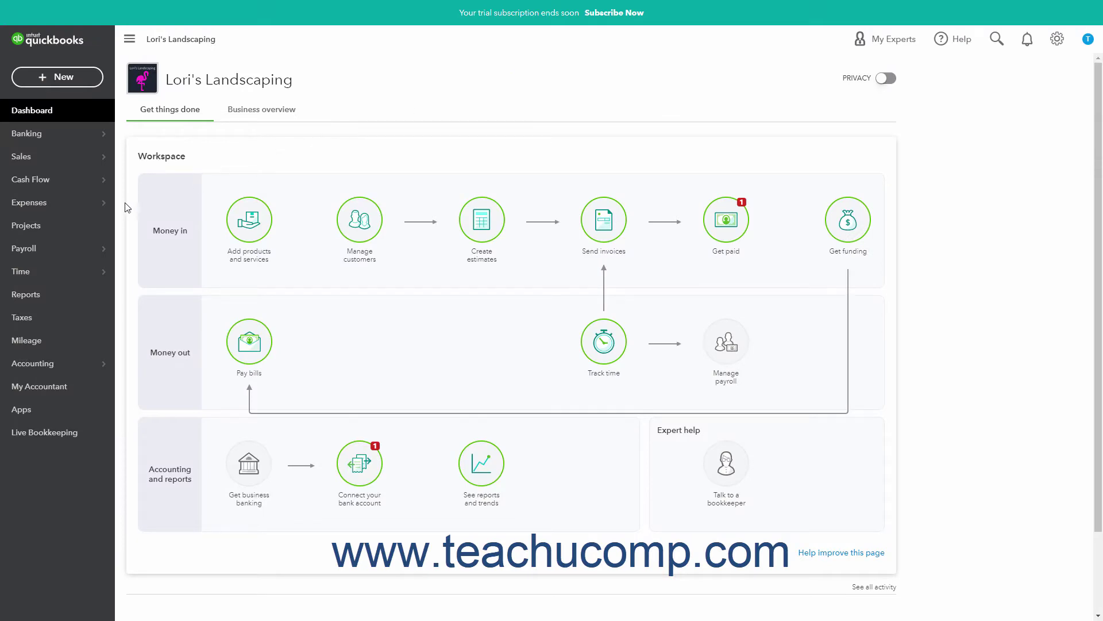
Bring up the Expenses flyout in the left navigation, showing Expenses and Vendors.
mouse_move(67, 205)
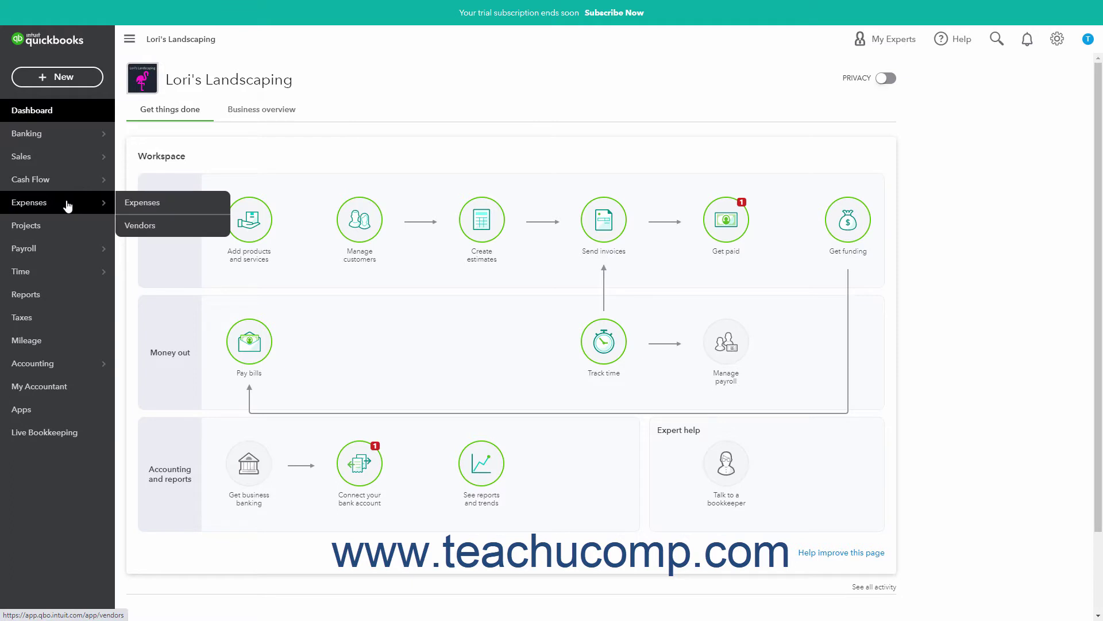
Open Expense Transactions and scroll through its 14 transactions totalling $1,360.00.
click(144, 203)
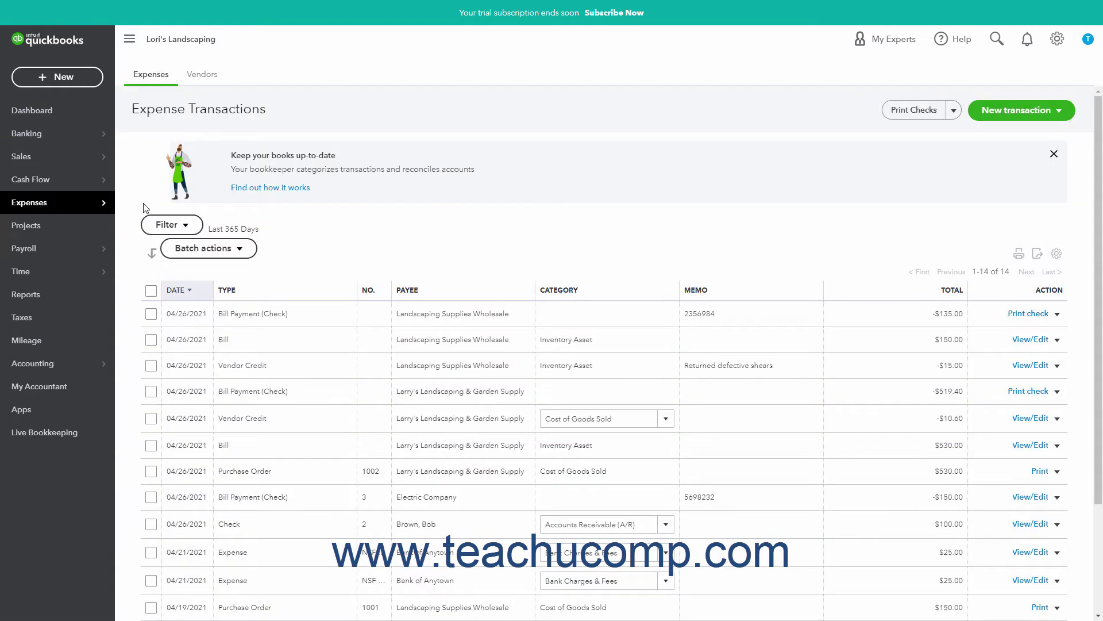
scroll(293, 270, down, 3)
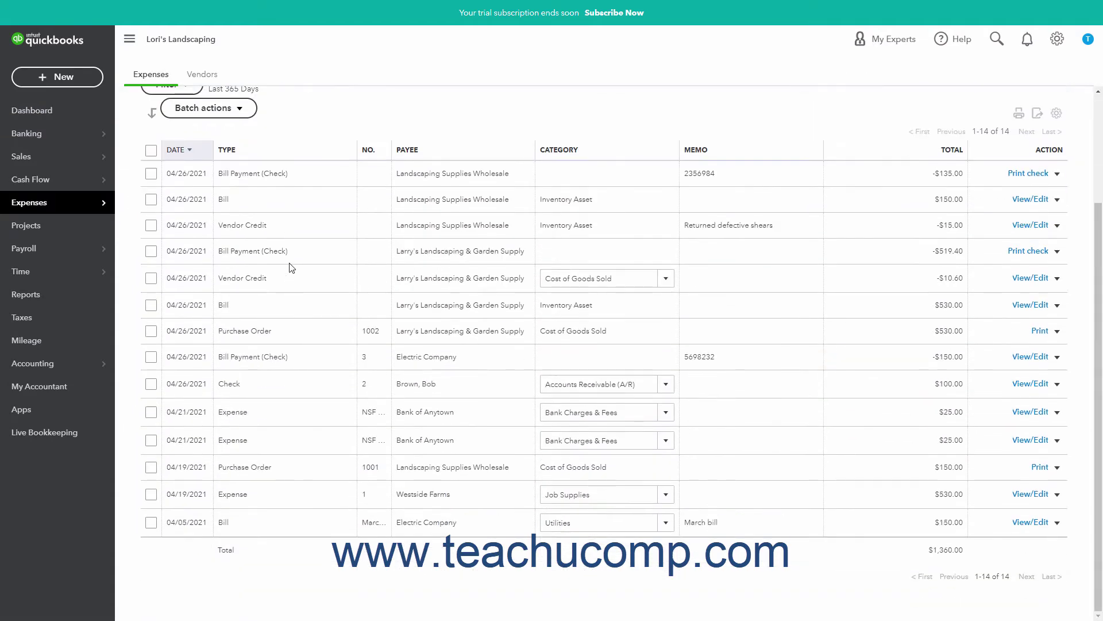
scroll(295, 290, up, 3)
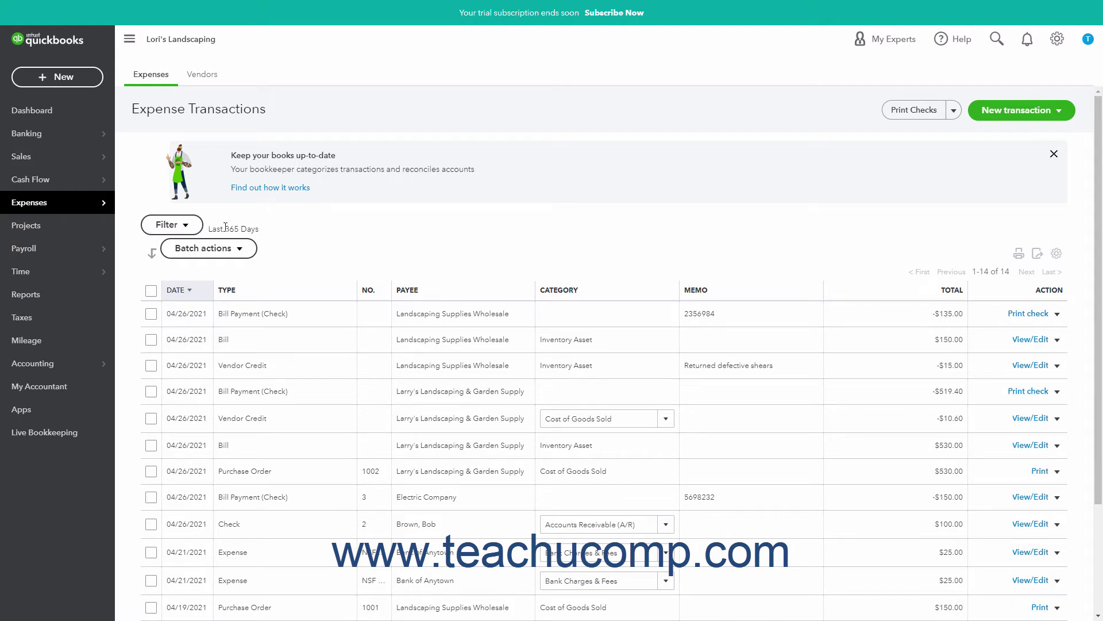
click(954, 112)
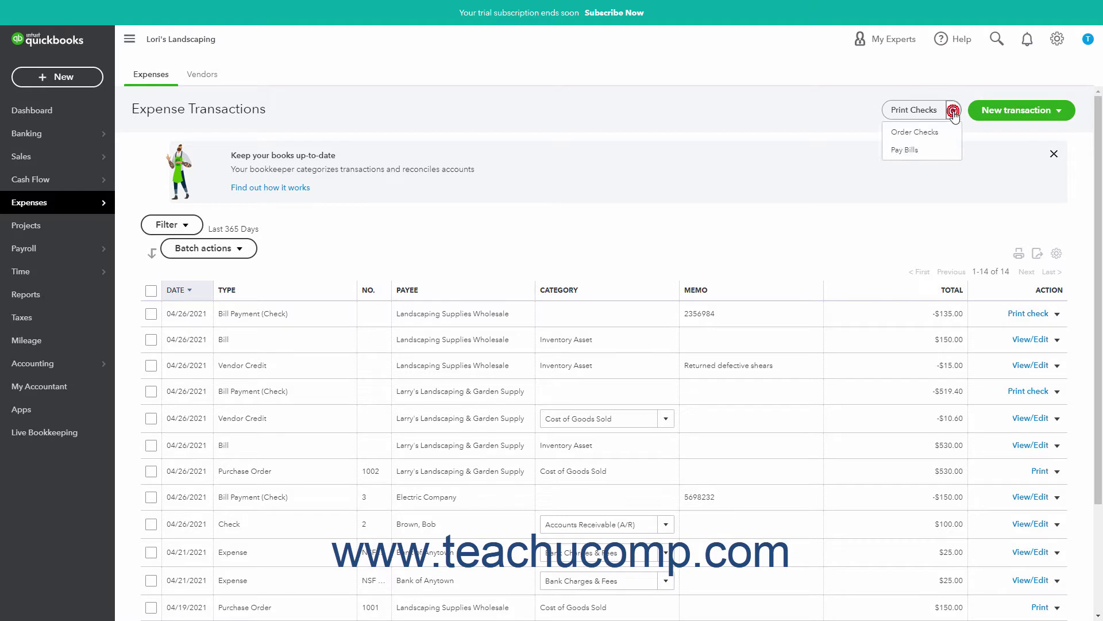
click(953, 114)
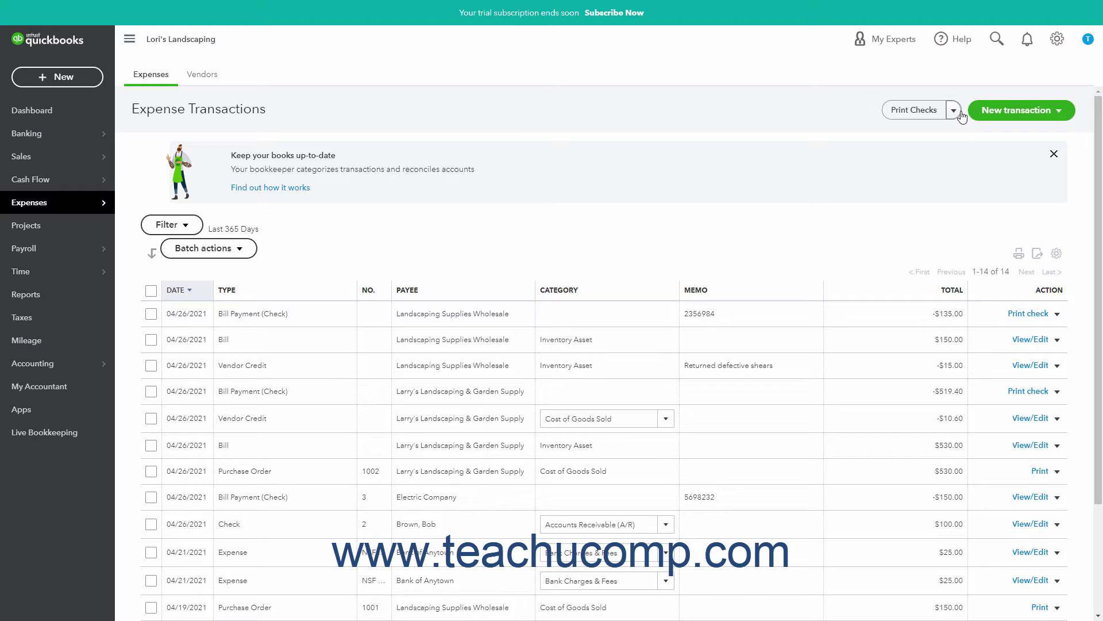
click(1025, 116)
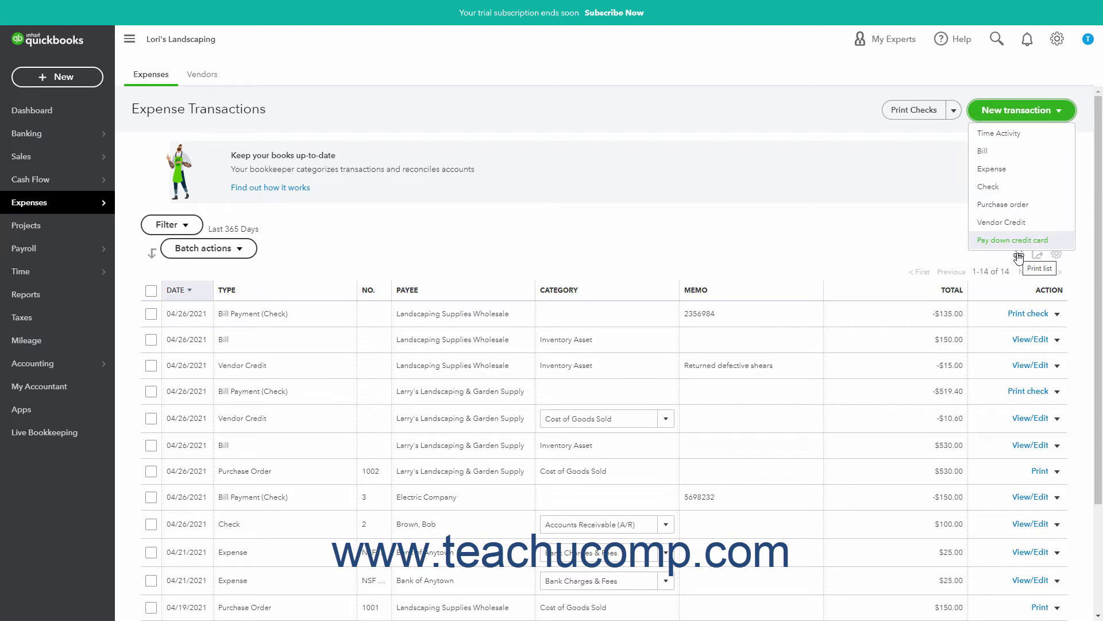
click(845, 113)
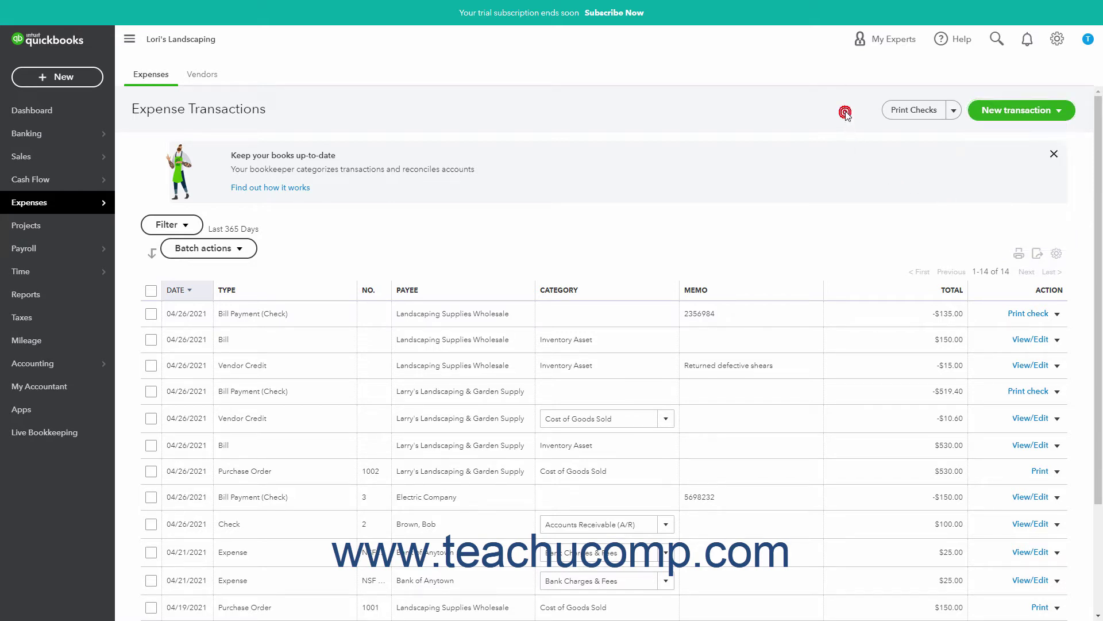
click(175, 226)
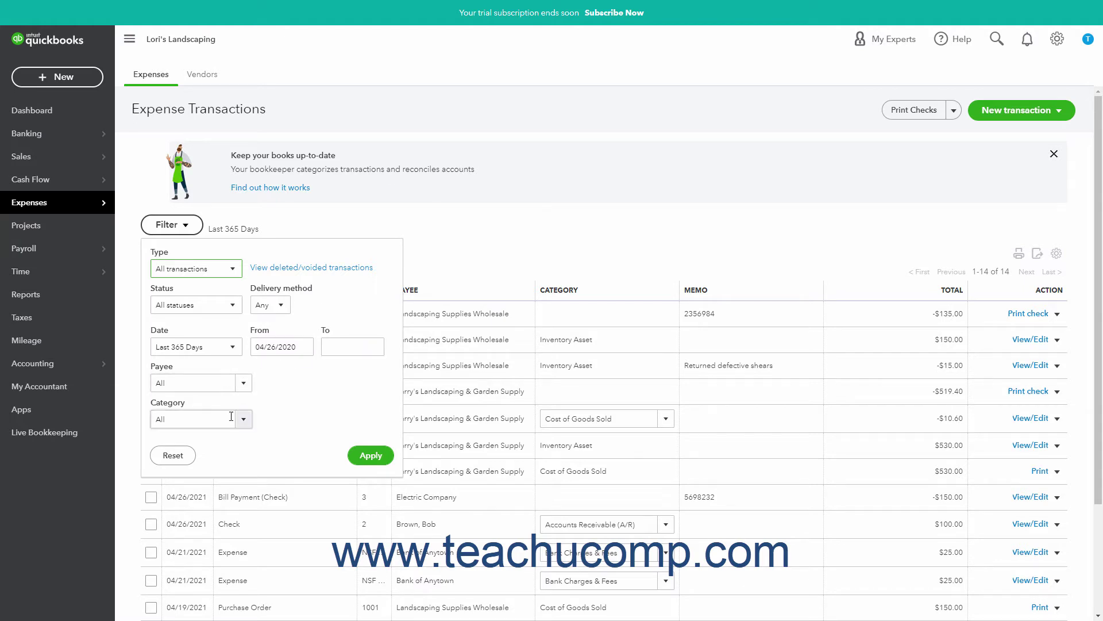
click(283, 306)
click(273, 343)
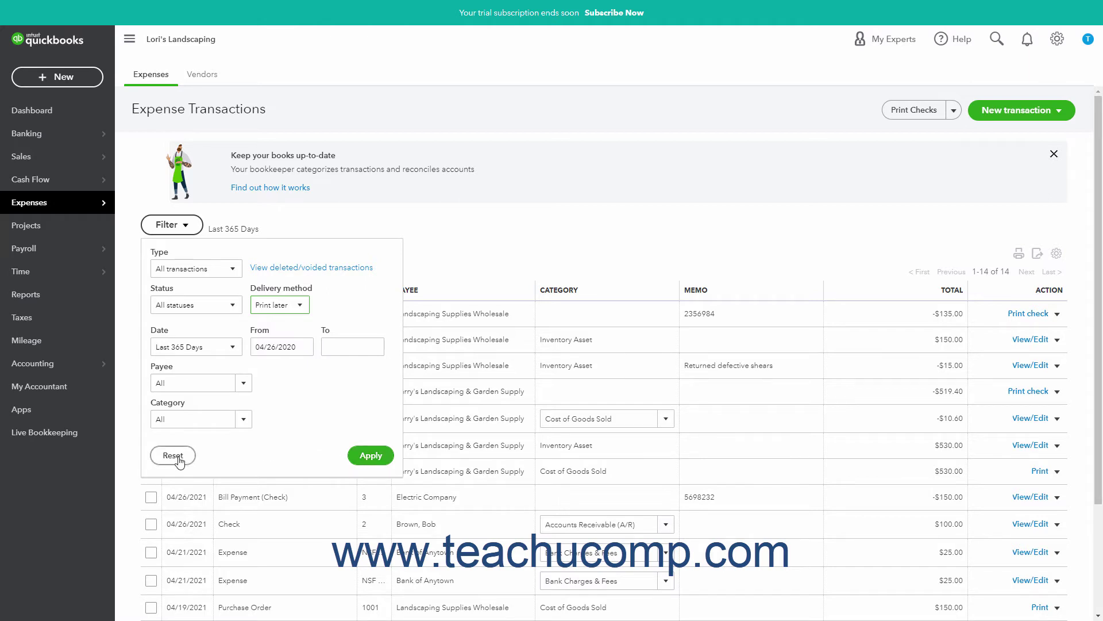
click(368, 456)
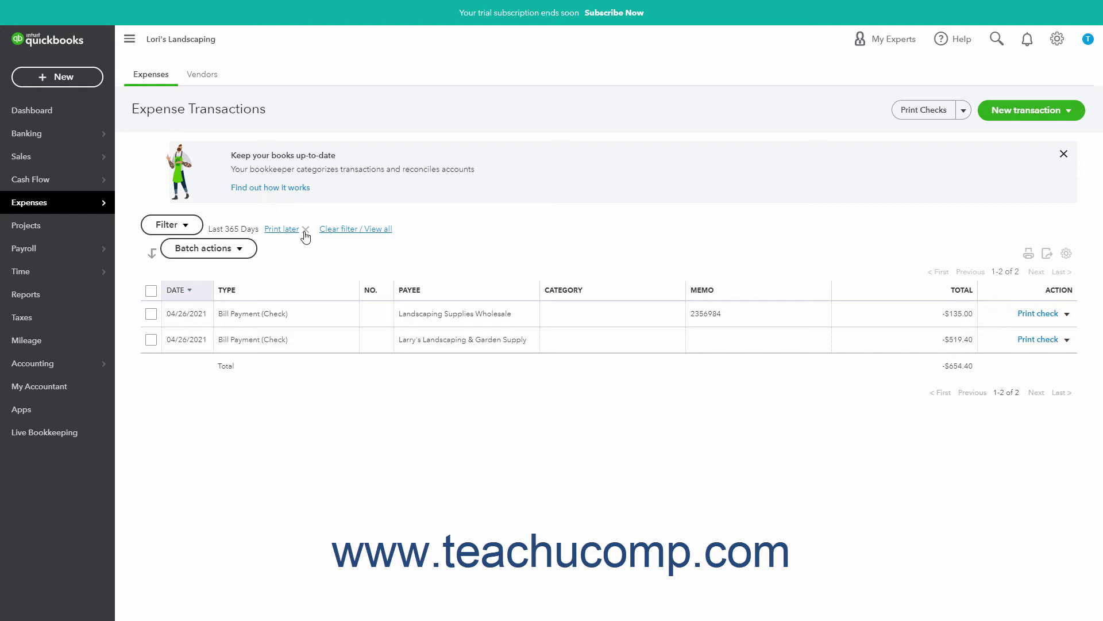
click(350, 229)
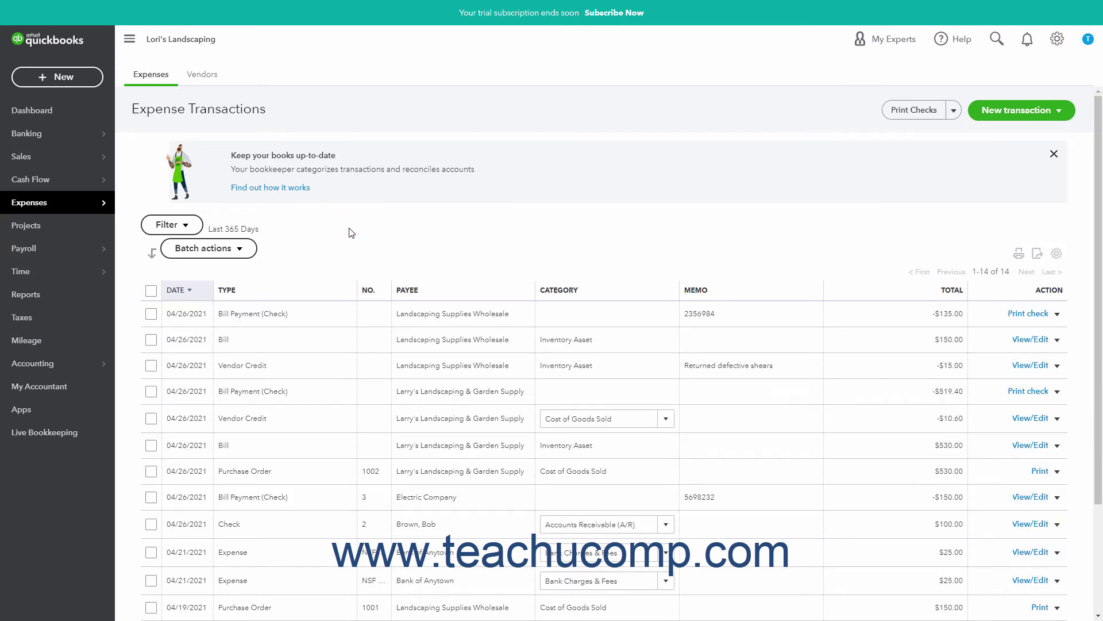
Check the batch actions list with no transactions selected.
click(229, 253)
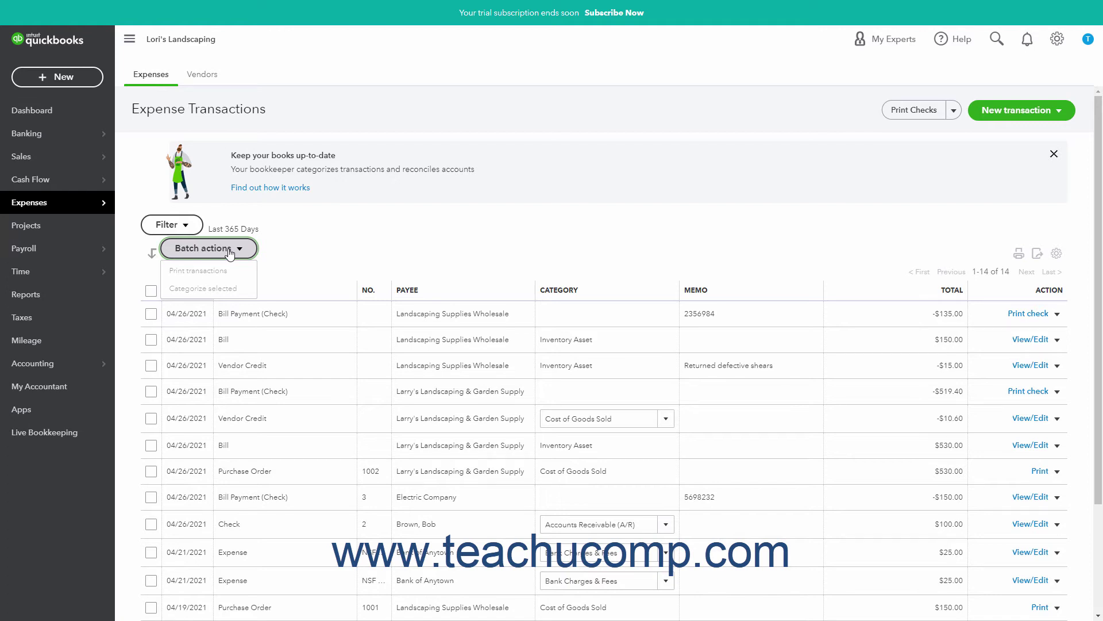
click(229, 253)
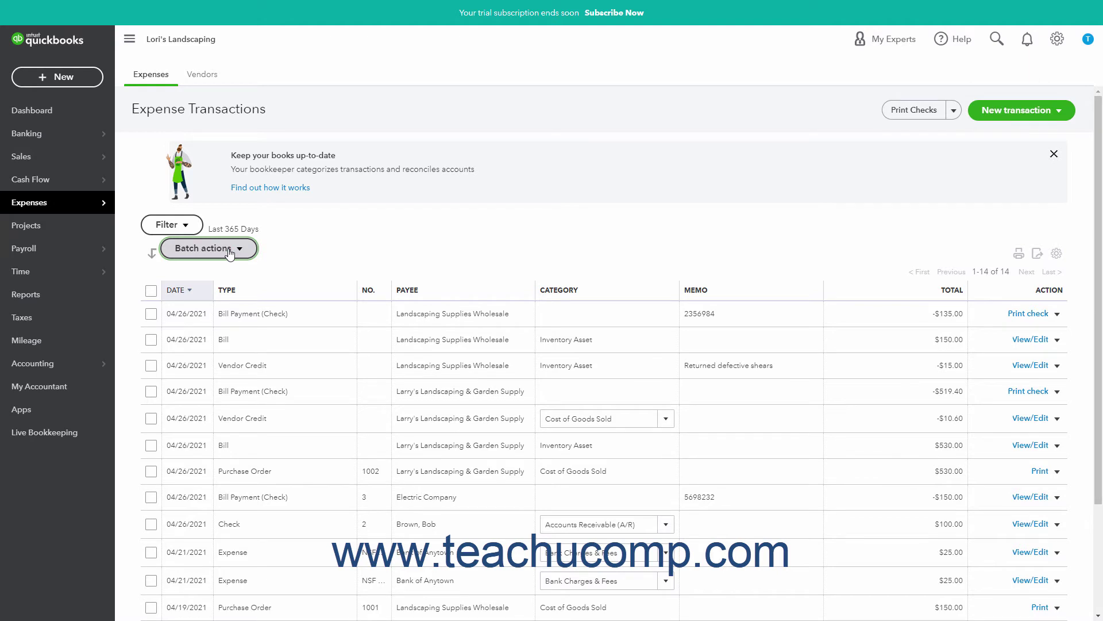
scroll(218, 379, down, 3)
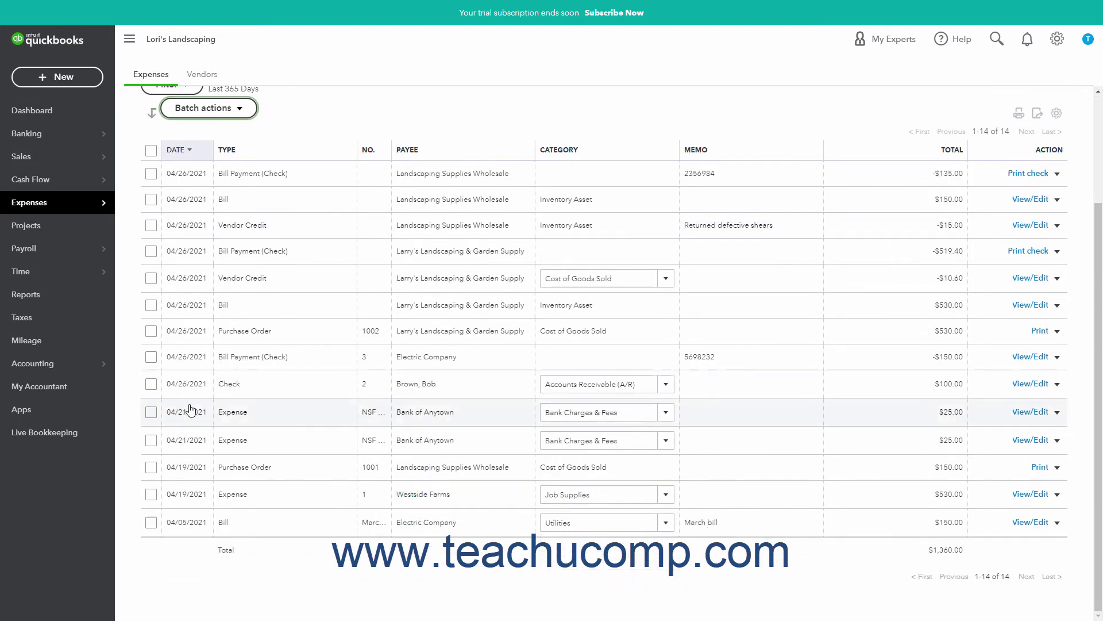
Select both 04/21/2021 Expense rows and review their batch actions.
click(149, 411)
click(151, 441)
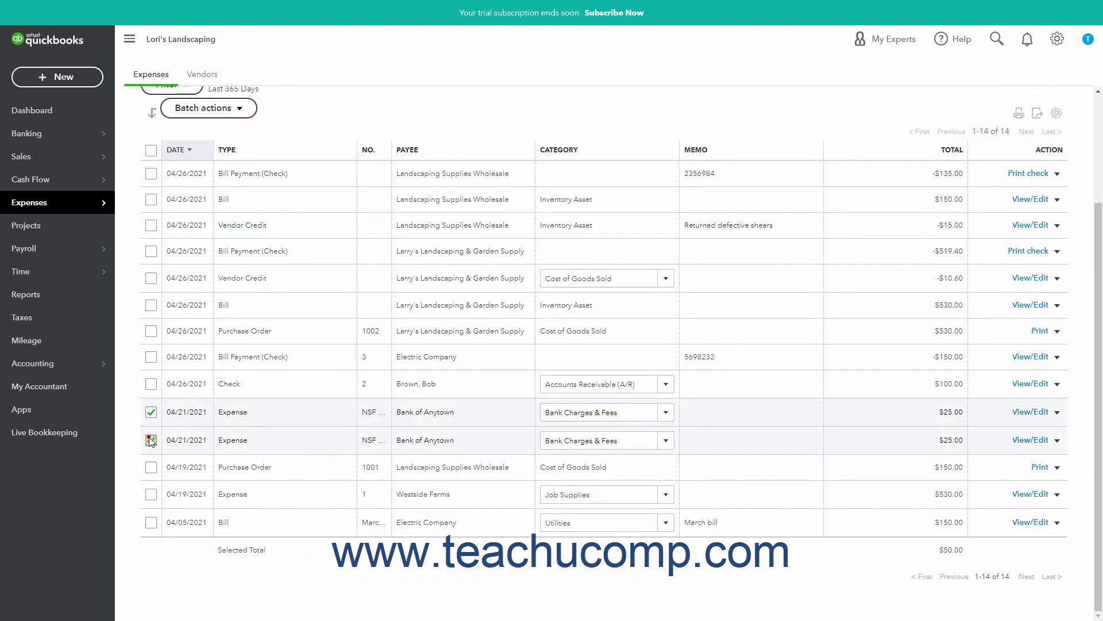
scroll(228, 248, up, 1)
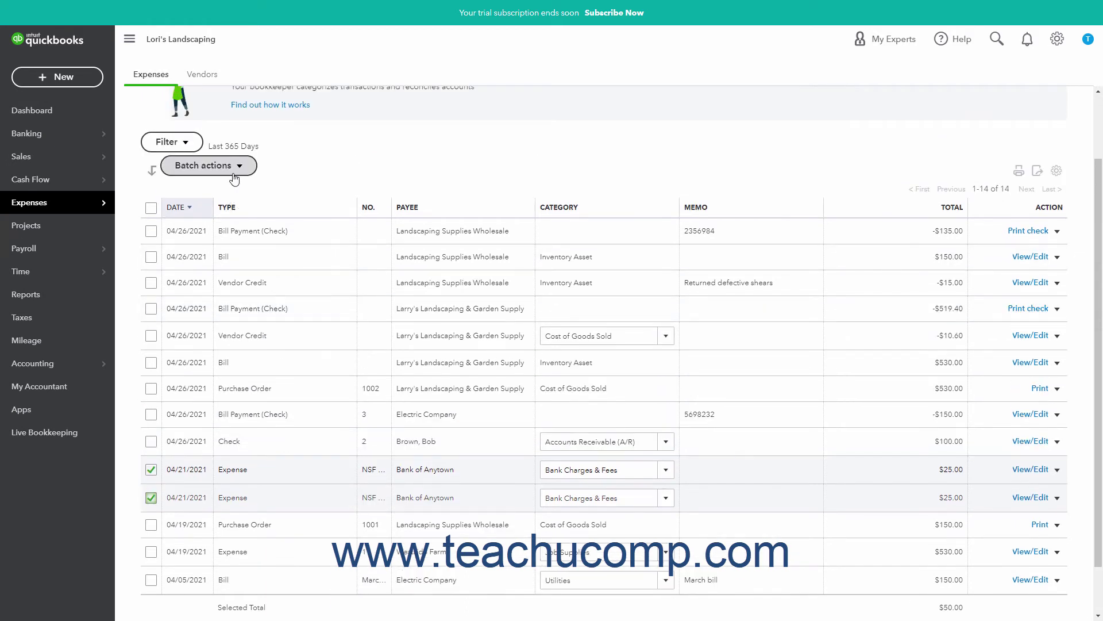
click(233, 174)
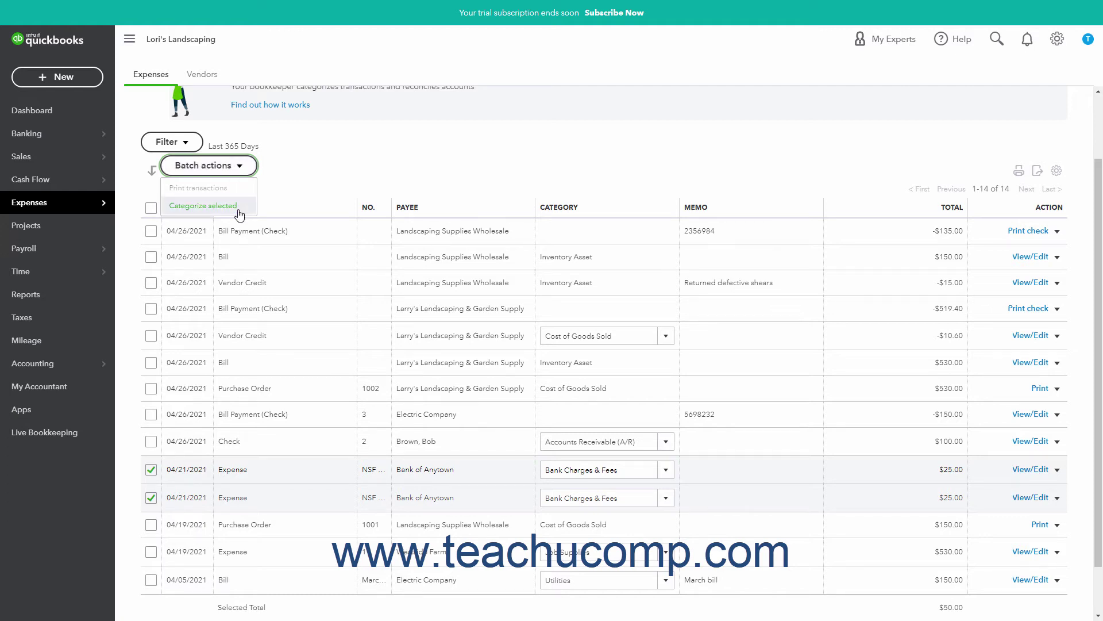
click(292, 161)
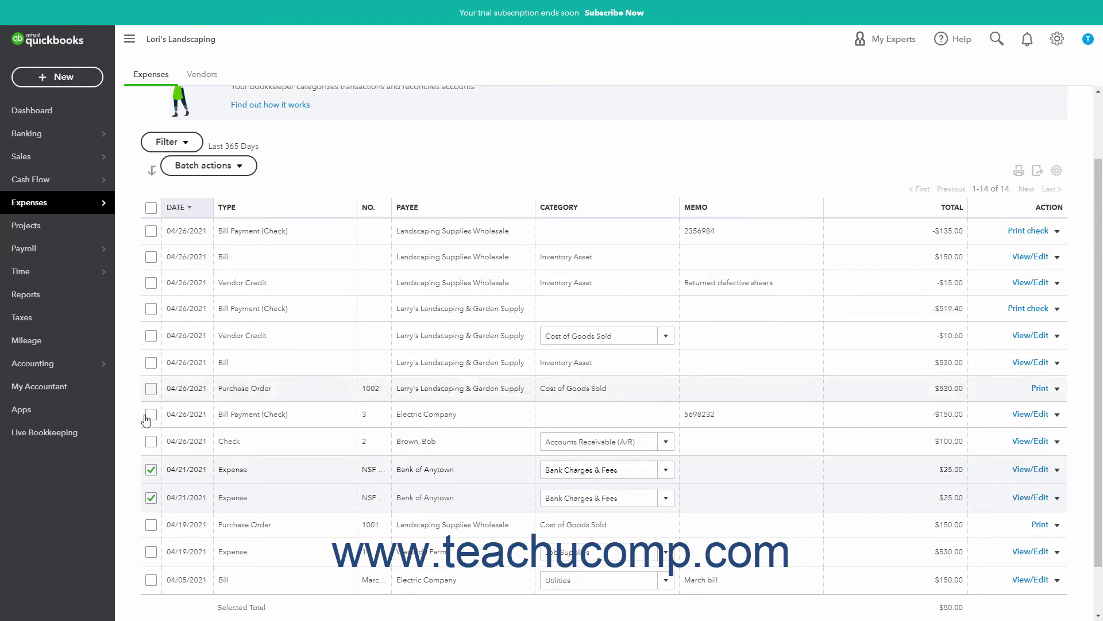
Uncheck both 04/21 Expense rows and return to the top of the list.
click(151, 469)
click(151, 498)
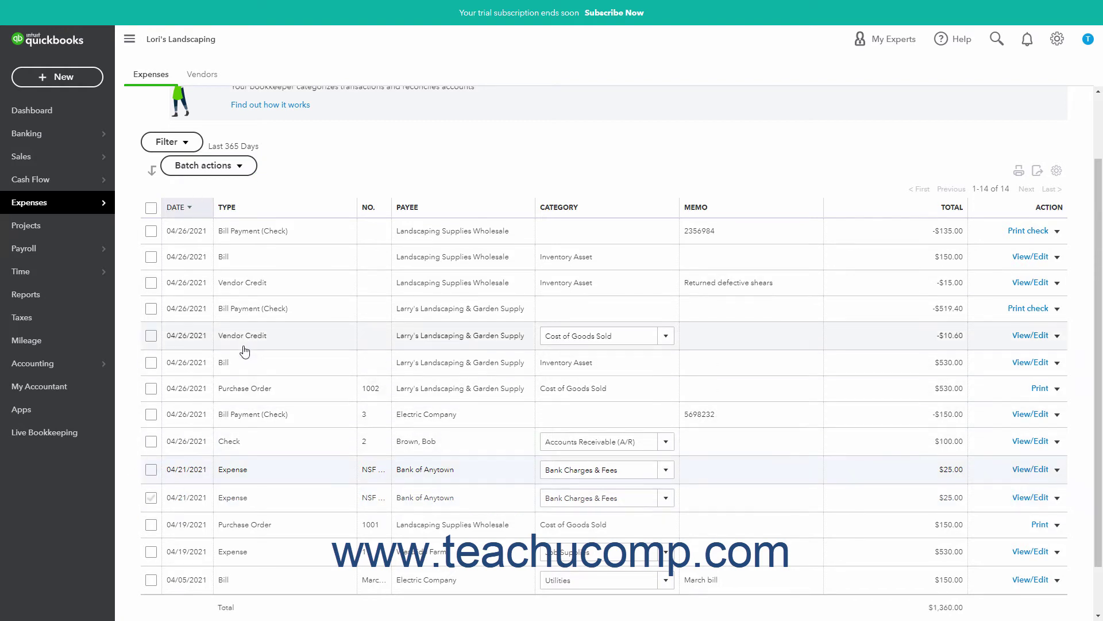
scroll(267, 332, up, 2)
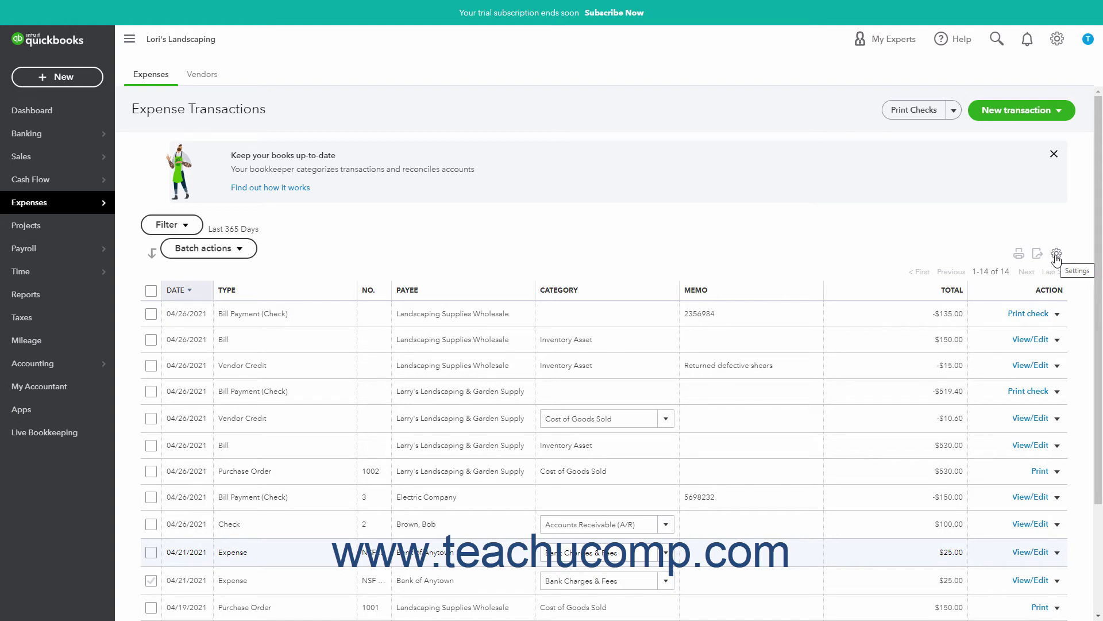
Preview the printable expense list, cancel printing, then export it to expenses.xls.
click(1018, 257)
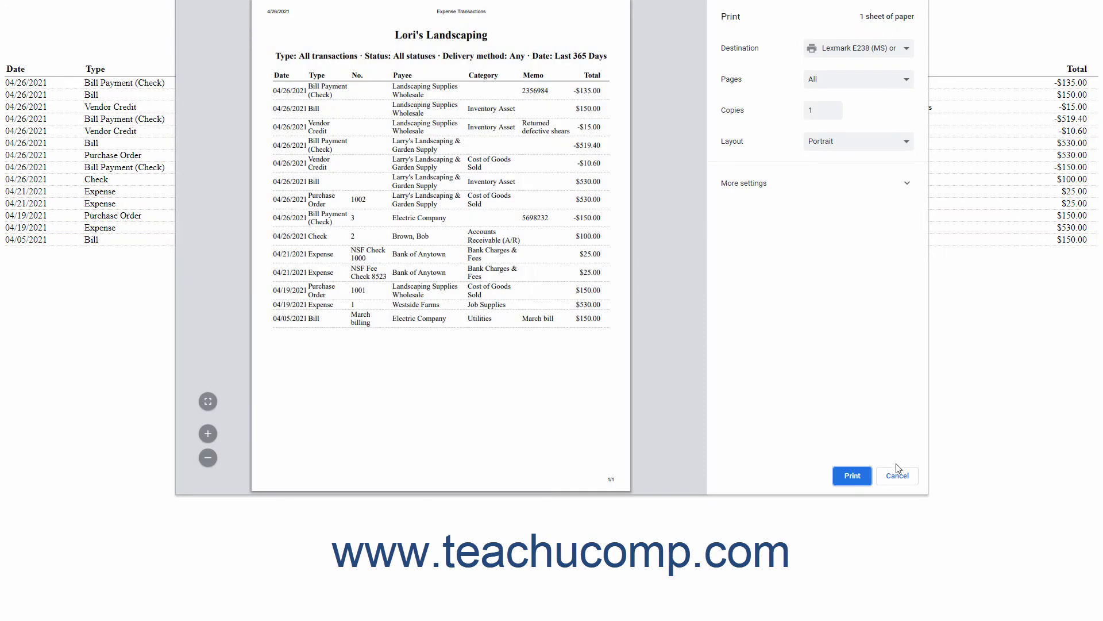
click(898, 475)
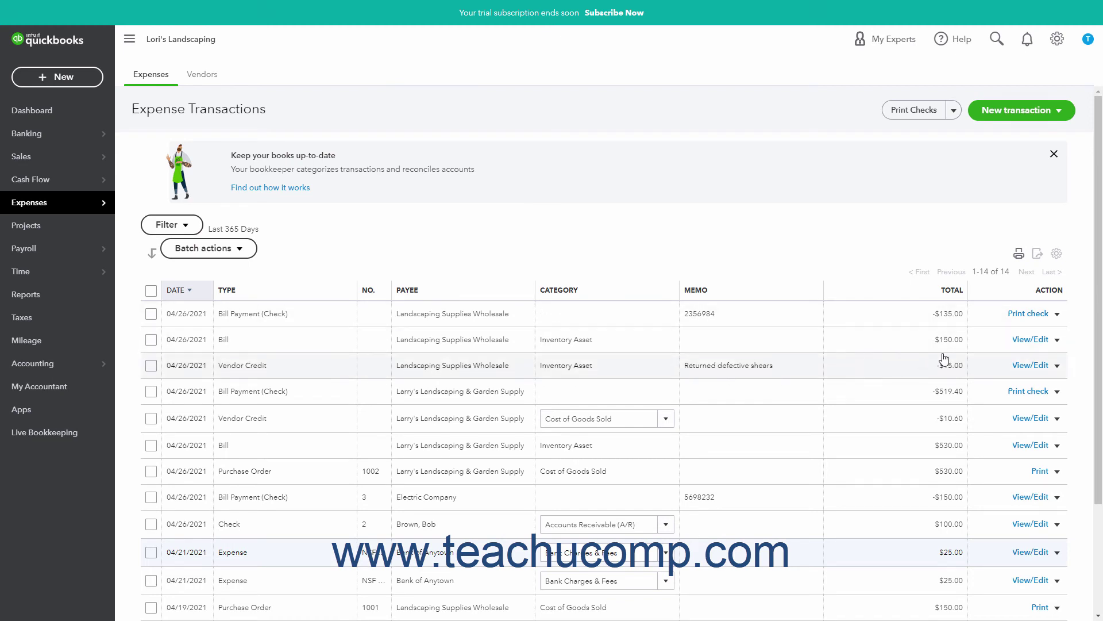
click(1036, 256)
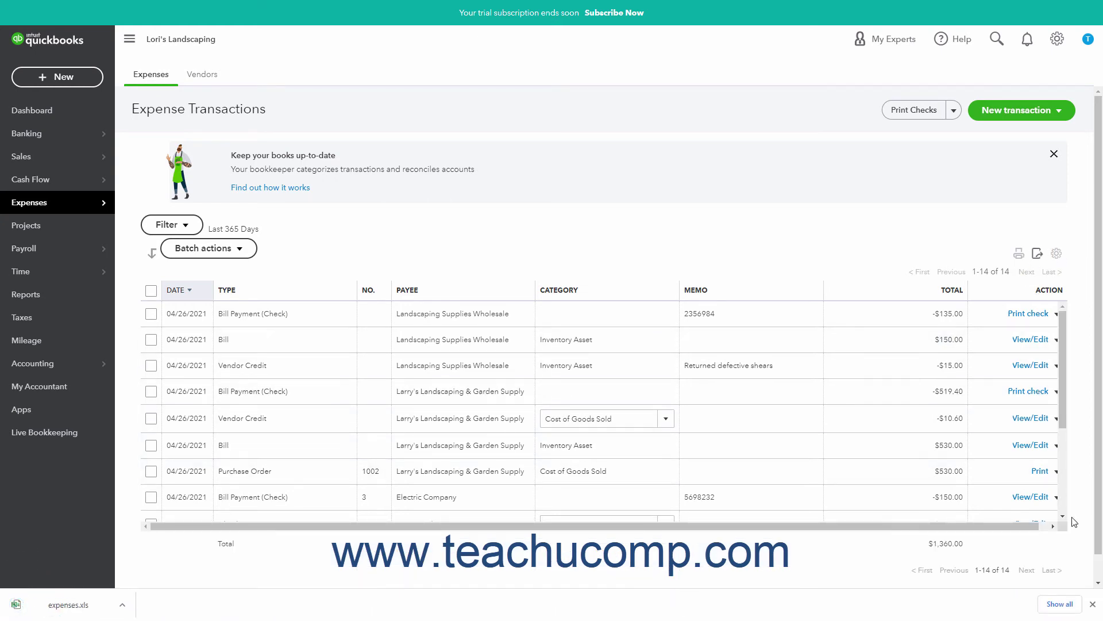
click(1093, 603)
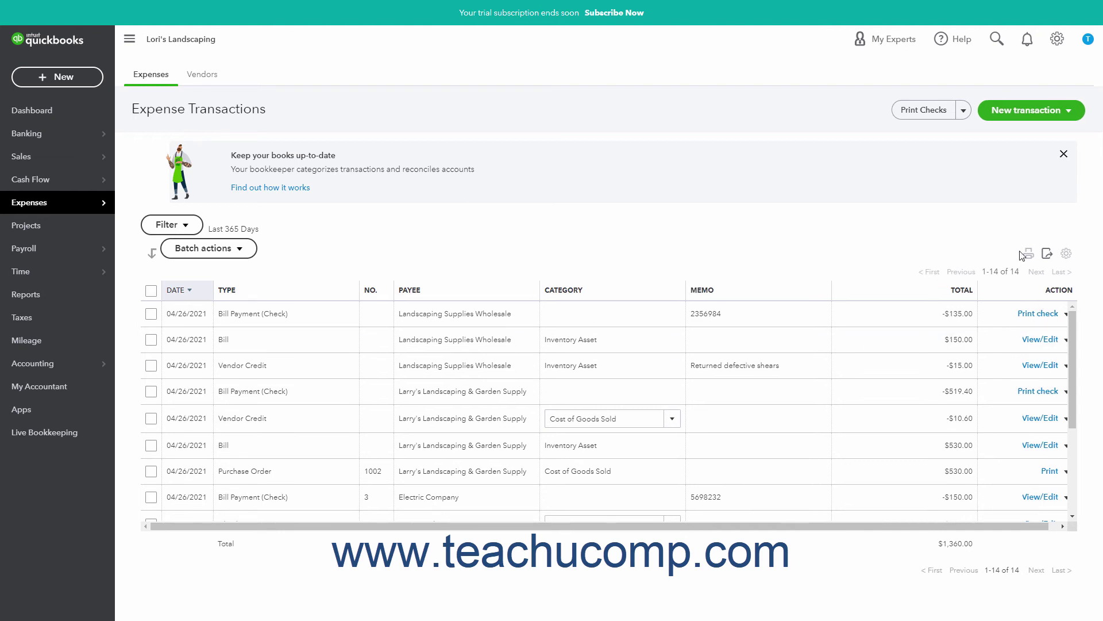
click(1067, 256)
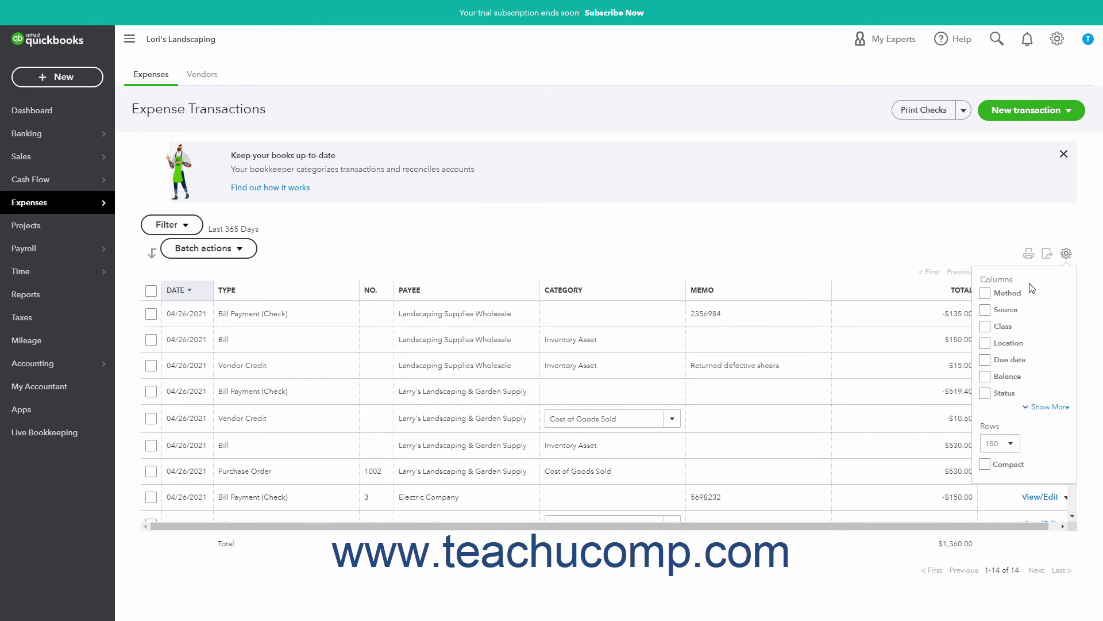
click(985, 294)
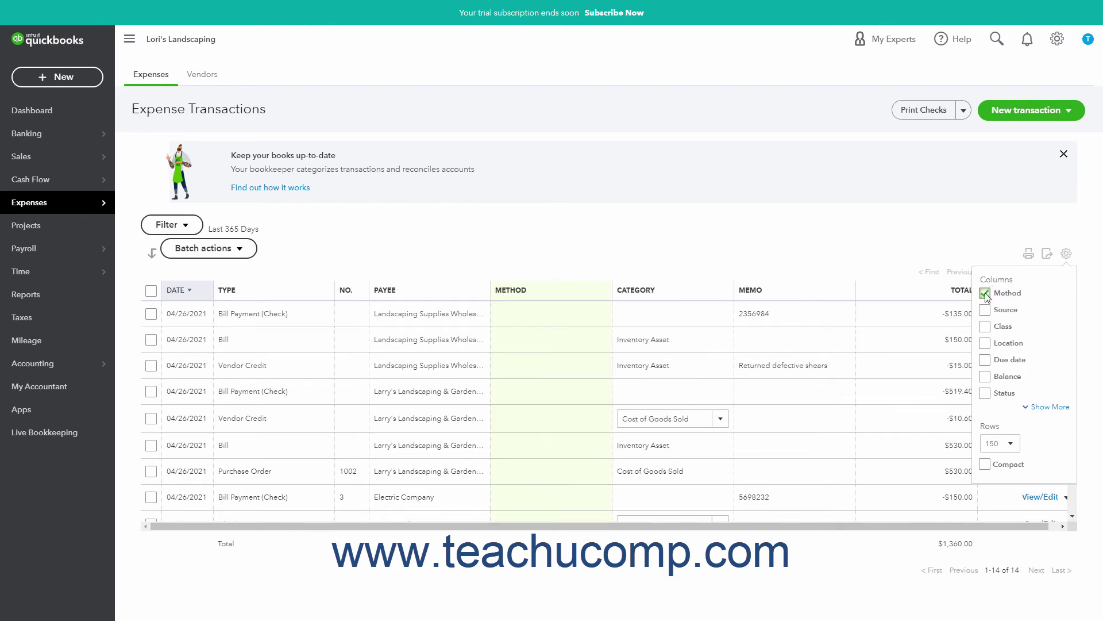
click(986, 294)
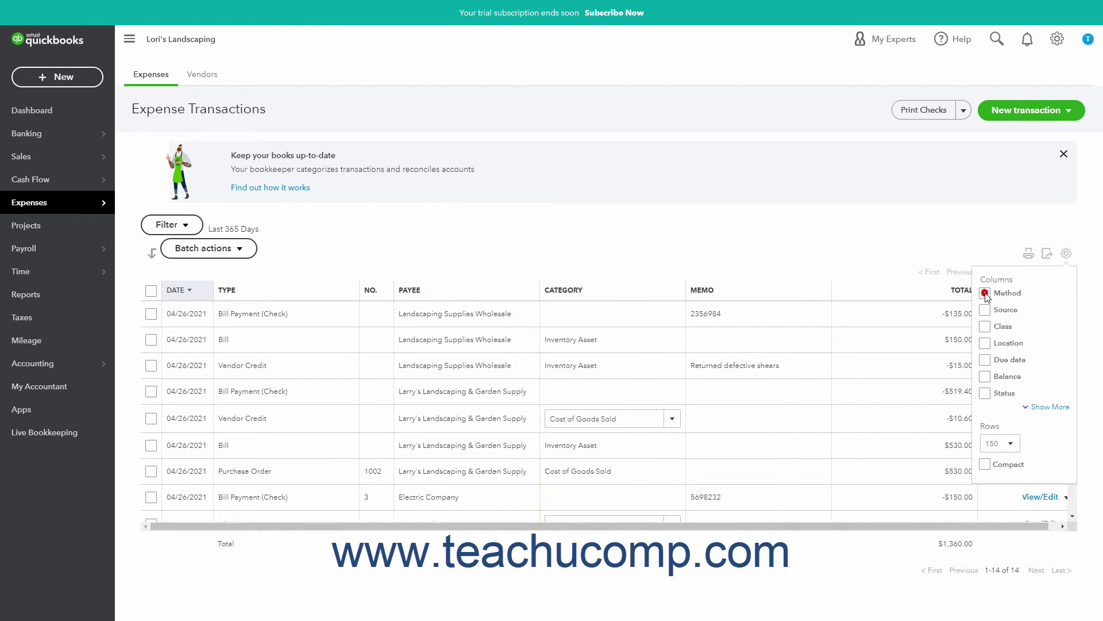
click(1033, 408)
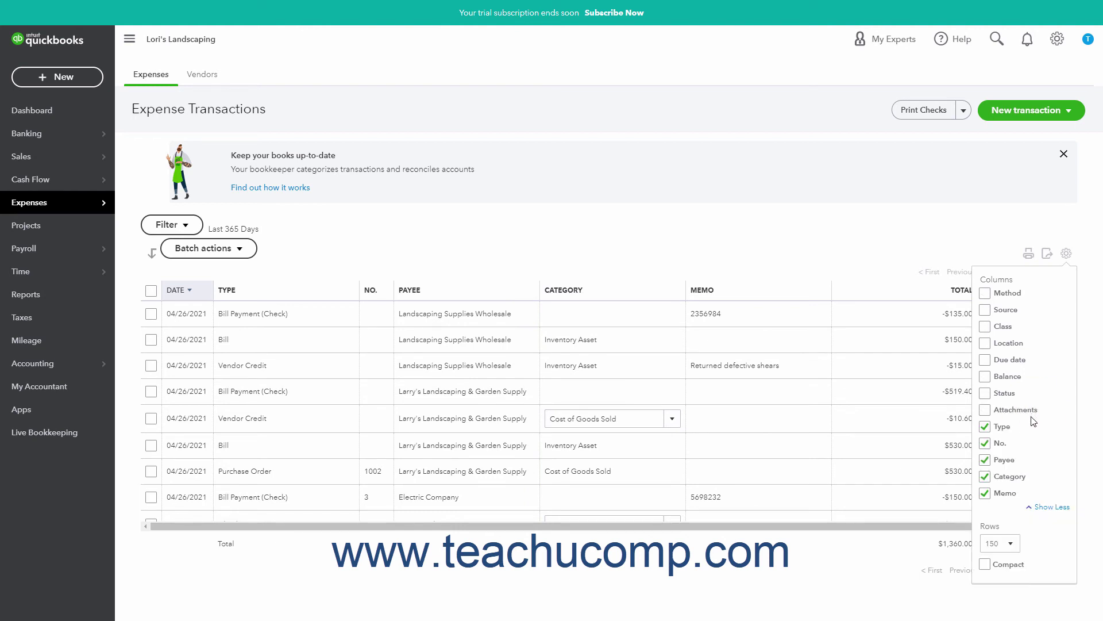
click(1047, 506)
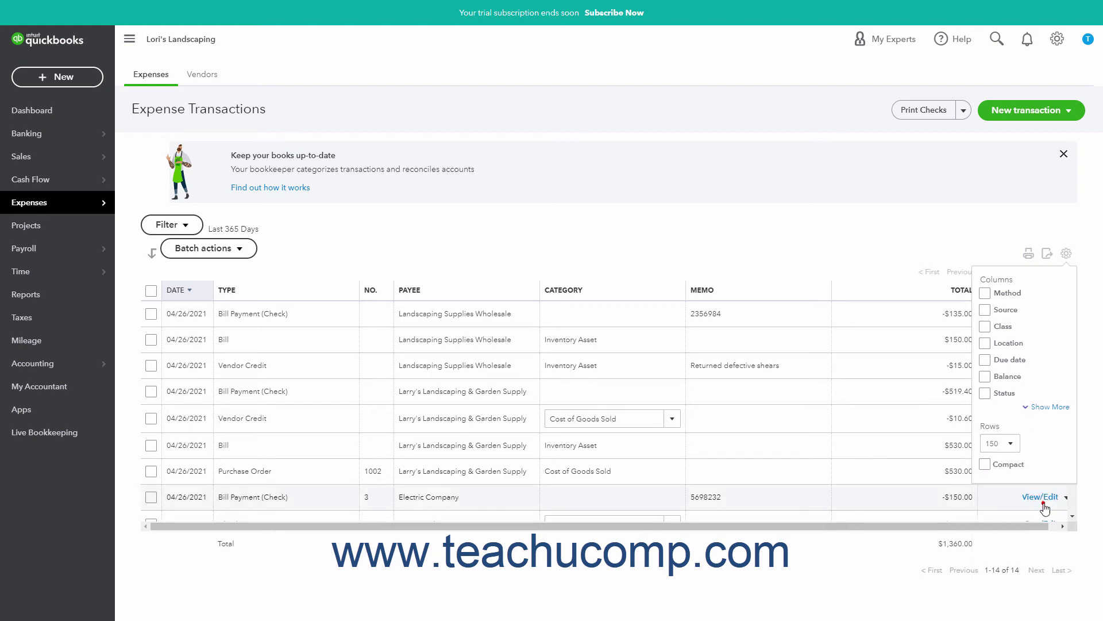
click(1015, 451)
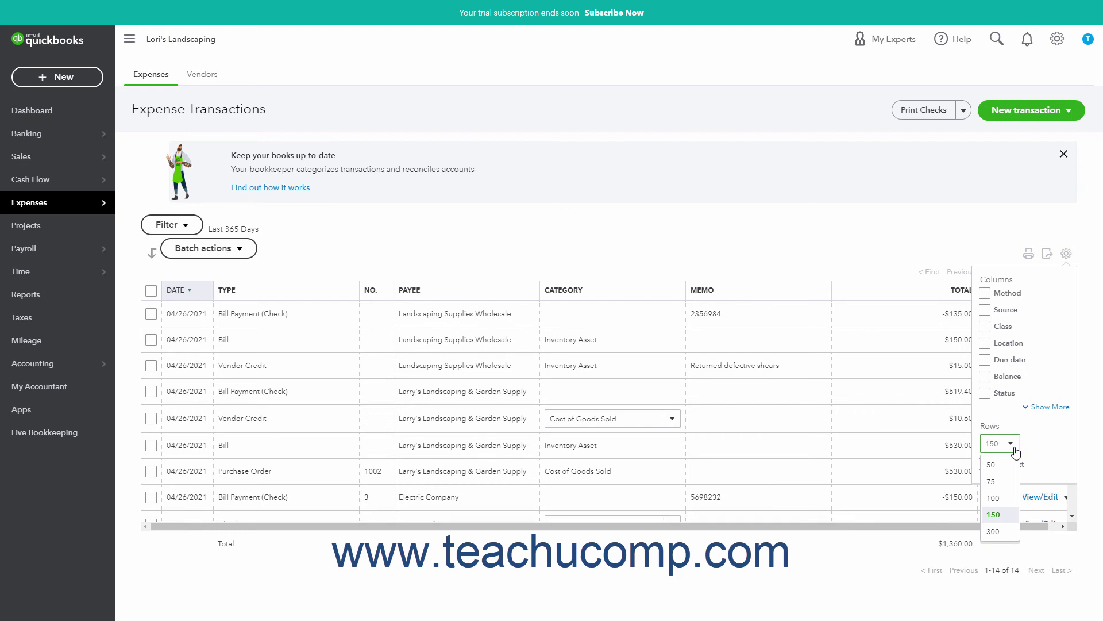
click(1015, 451)
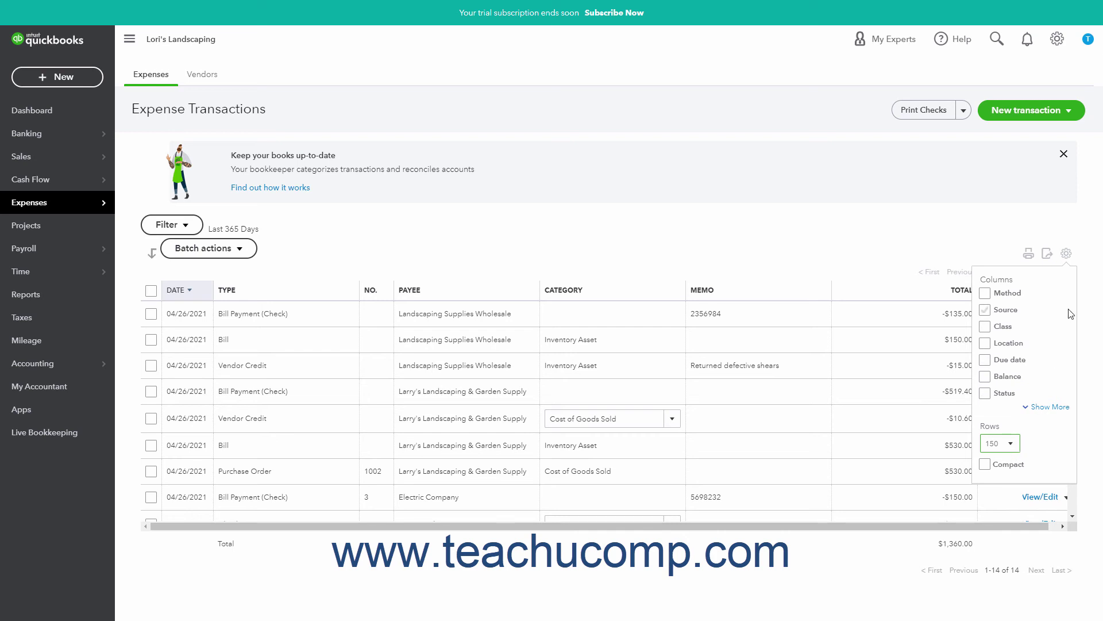
click(1067, 255)
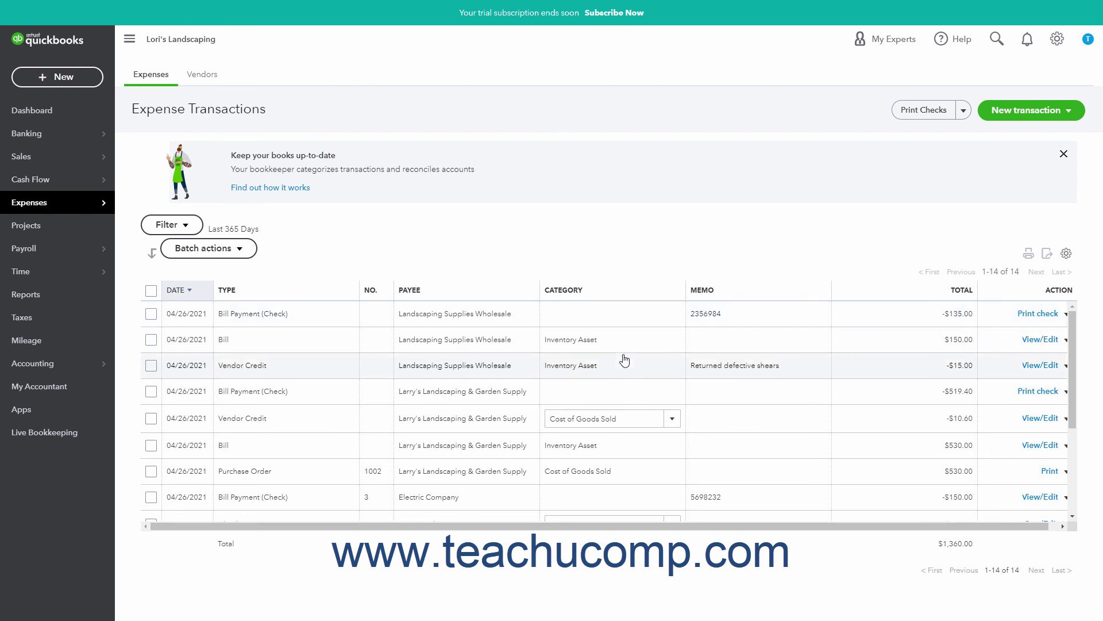
scroll(627, 345, down, 2)
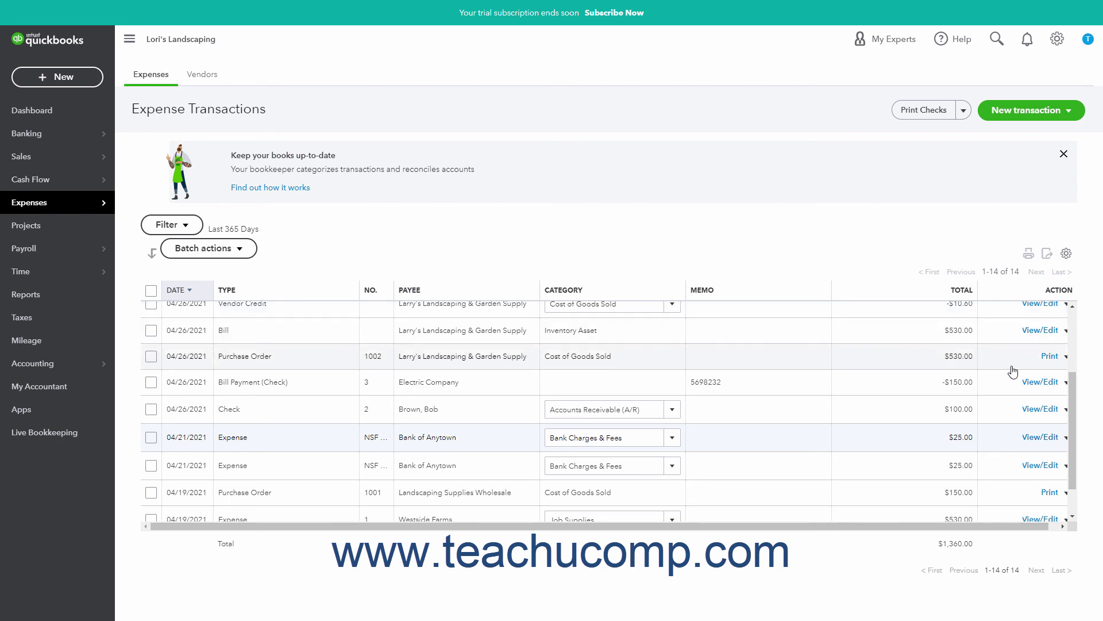
click(1065, 330)
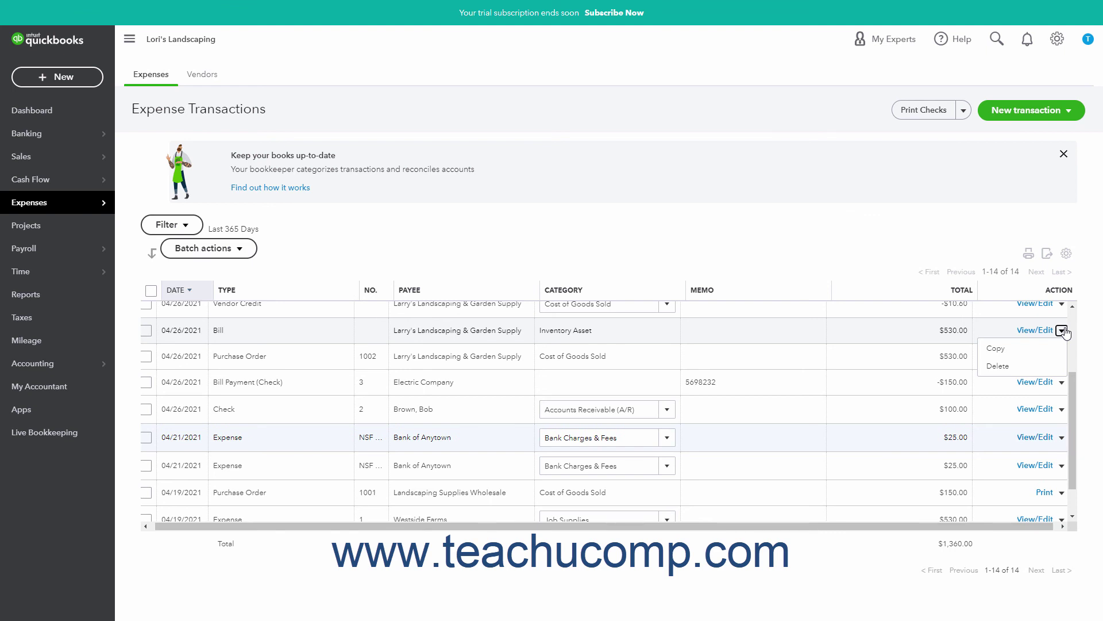
click(1063, 331)
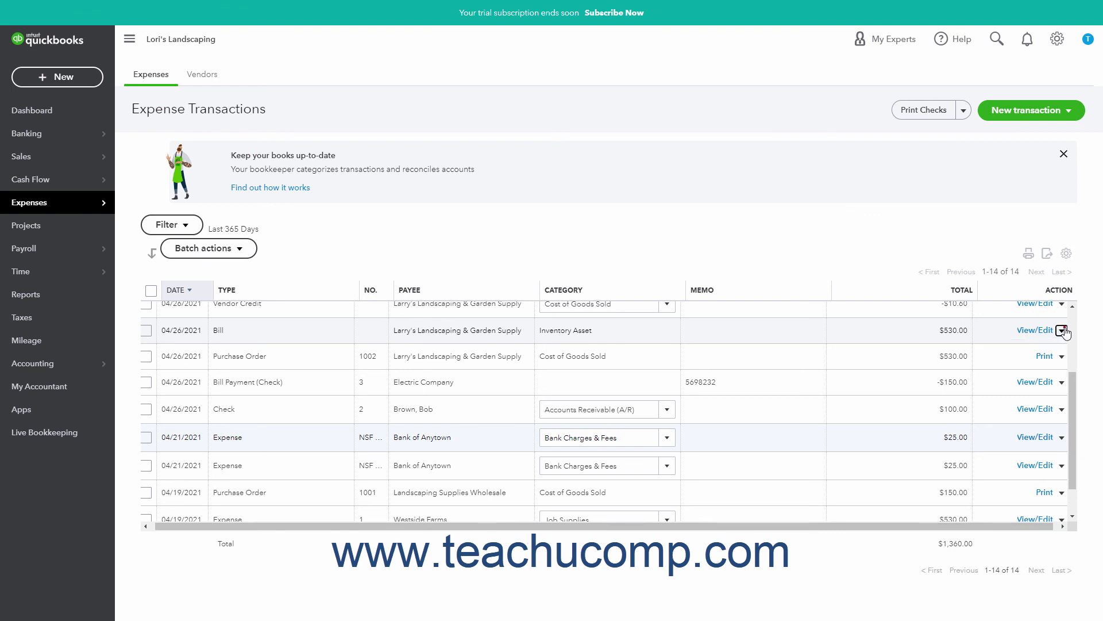